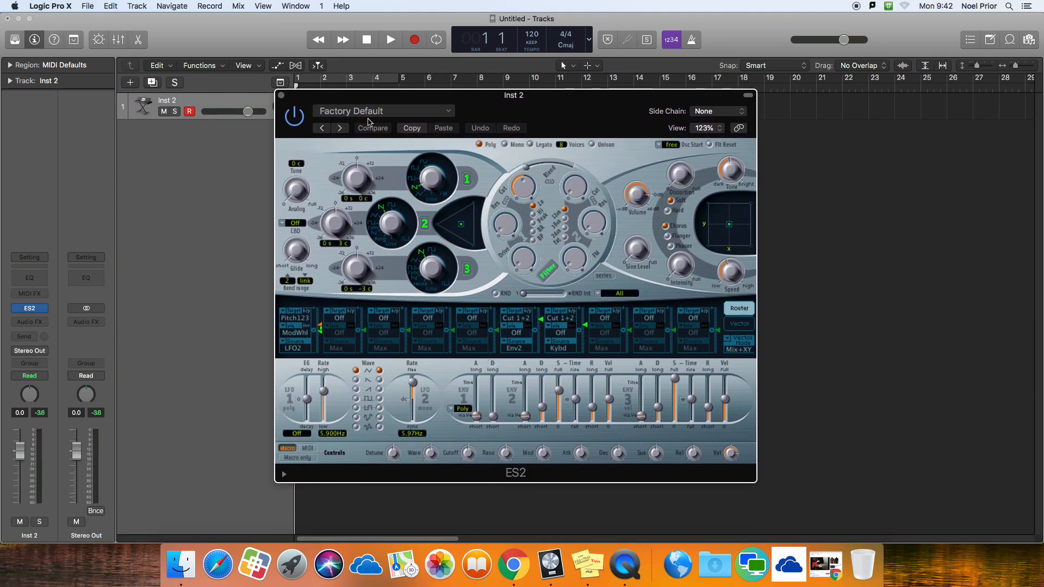
Step: Load the Analog Saw Init preset from the Tutorial Settings into the ES2 and shift the plug-in window slightly aside
click(381, 113)
mouse_move(389, 427)
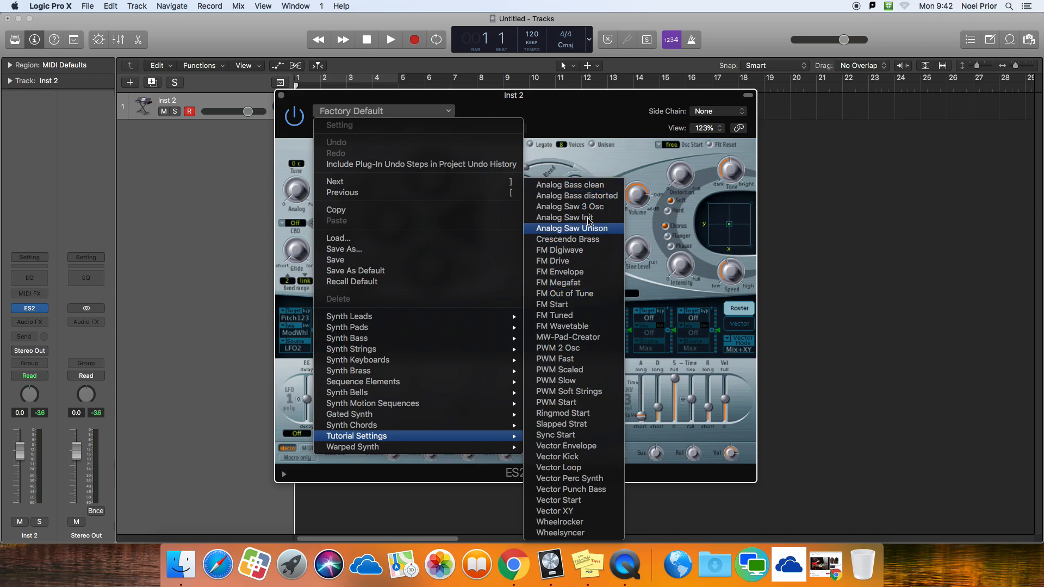
click(589, 218)
drag(511, 96, 476, 94)
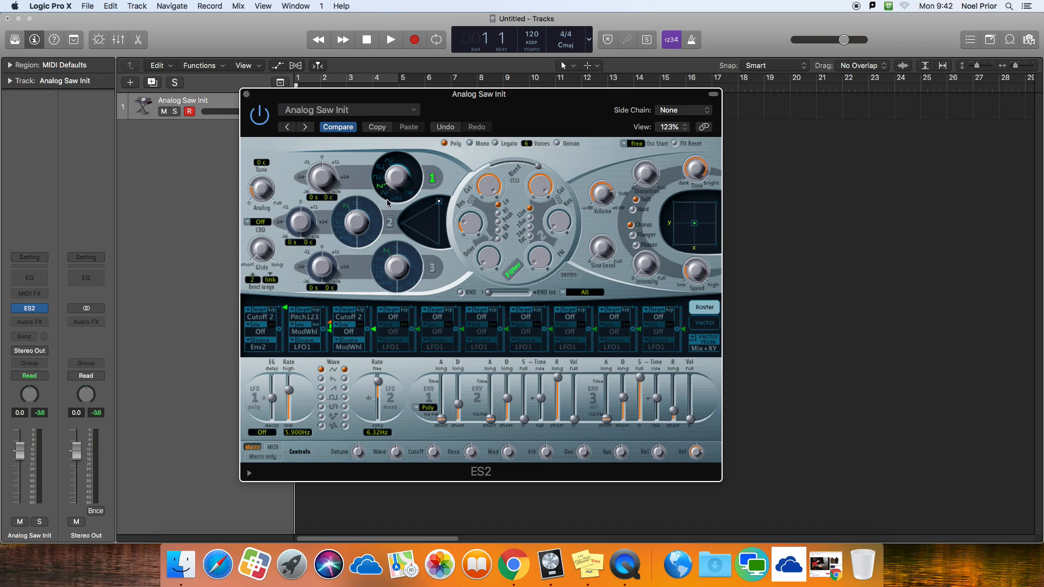
Step: Set the targets of the first three modulation router slots to Off
drag(286, 313, 287, 334)
click(266, 317)
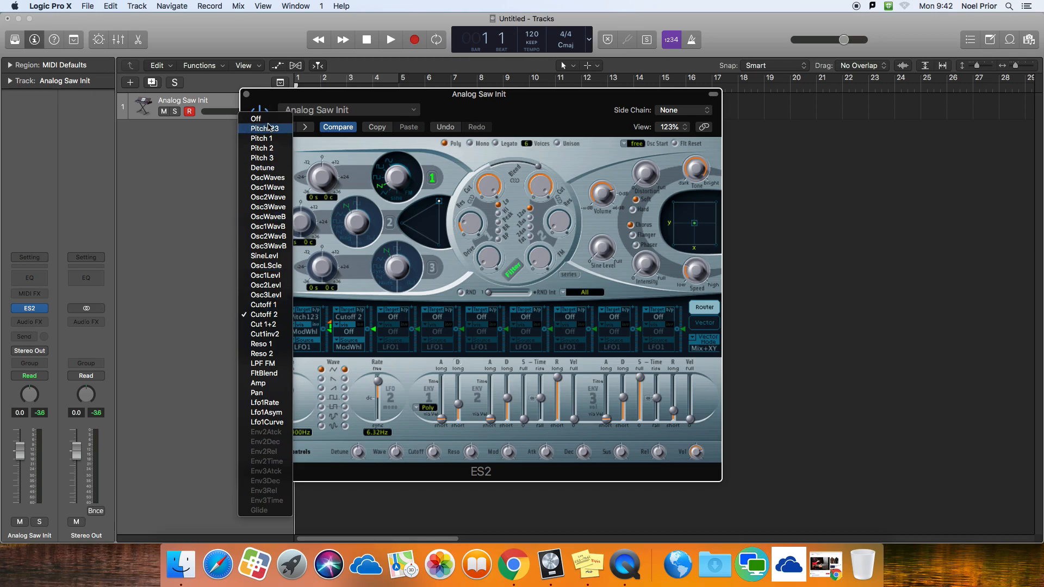
click(256, 119)
click(310, 320)
click(313, 306)
click(351, 317)
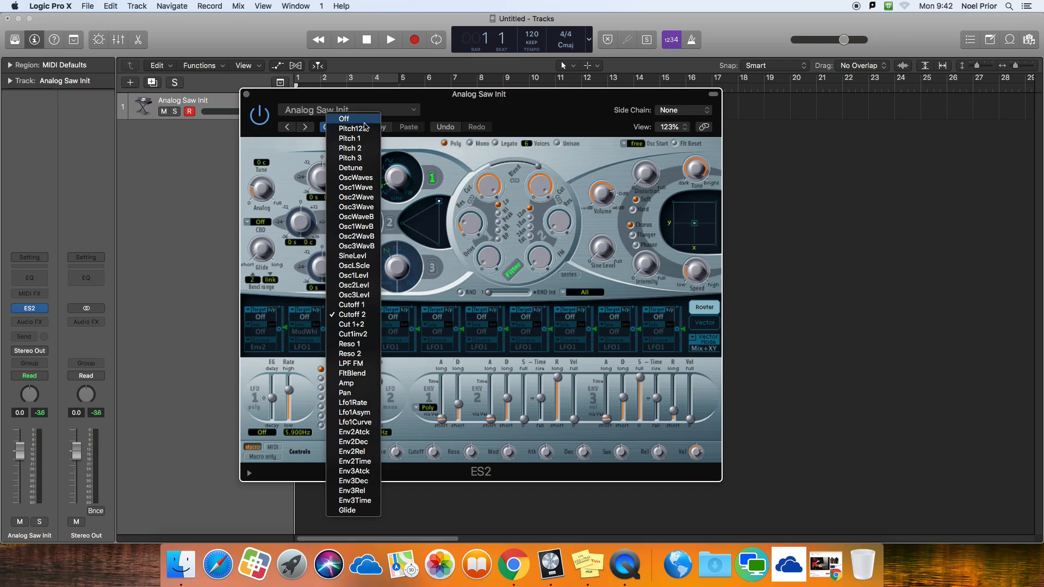
click(348, 118)
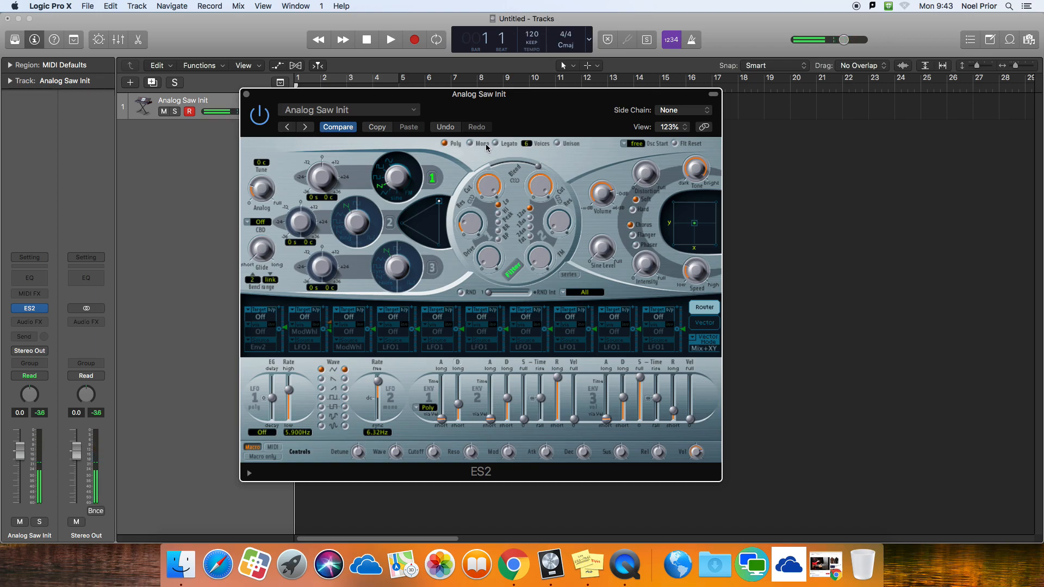
Step: Switch the synth to Mono and tune oscillator 1 up 12 semitones
click(471, 143)
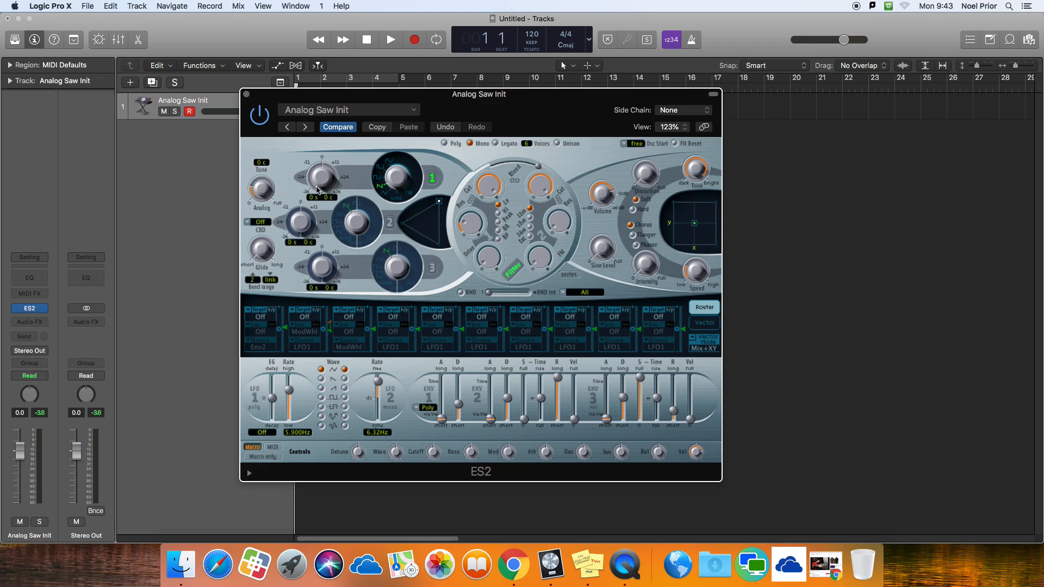
drag(316, 186, 314, 177)
Step: Enable oscillator 2 with a square wave, tune it up 36 semitones, and blend it with oscillator 1 in the mix triangle
click(390, 223)
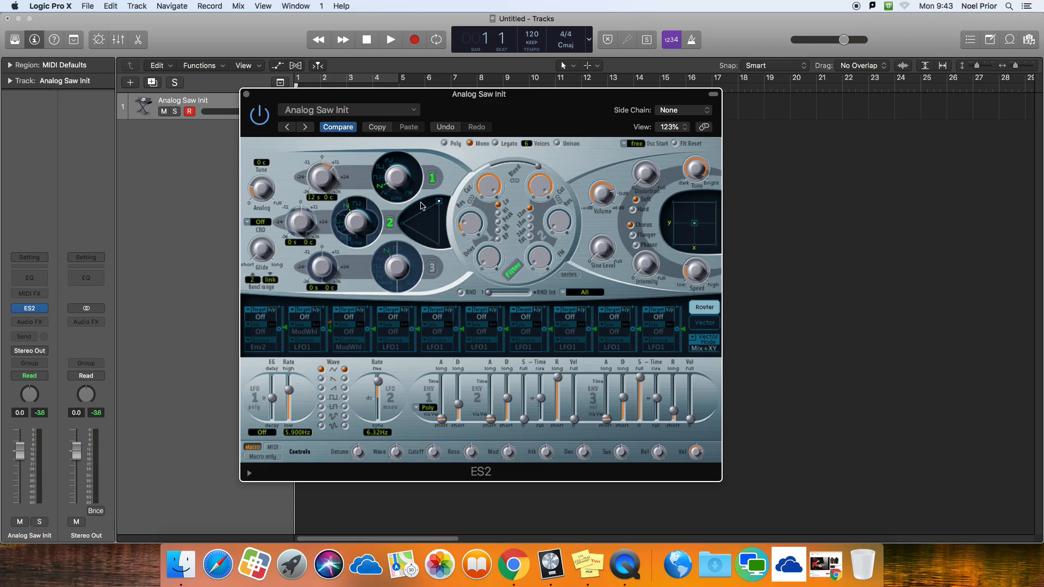
drag(359, 223, 359, 218)
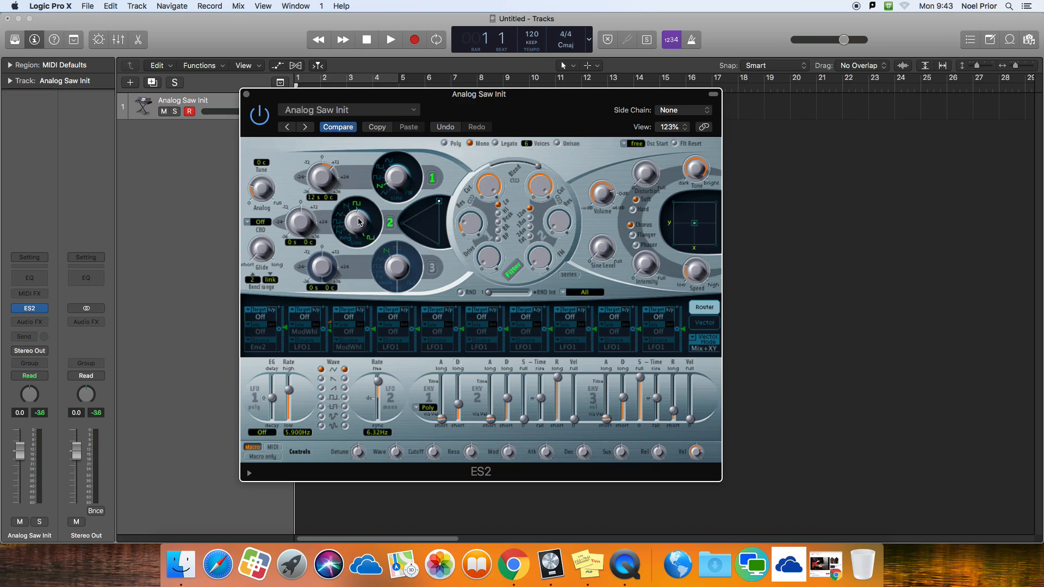
drag(295, 235, 287, 194)
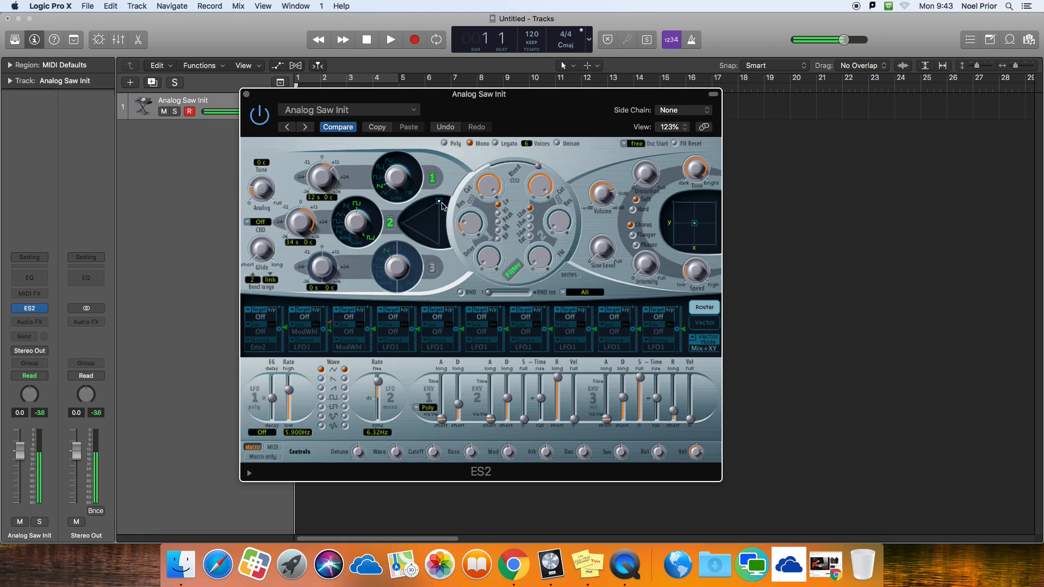
drag(439, 202, 405, 223)
drag(293, 231, 293, 219)
drag(409, 227, 425, 217)
Step: Enable oscillator 3 and tune it up 12 semitones
click(431, 270)
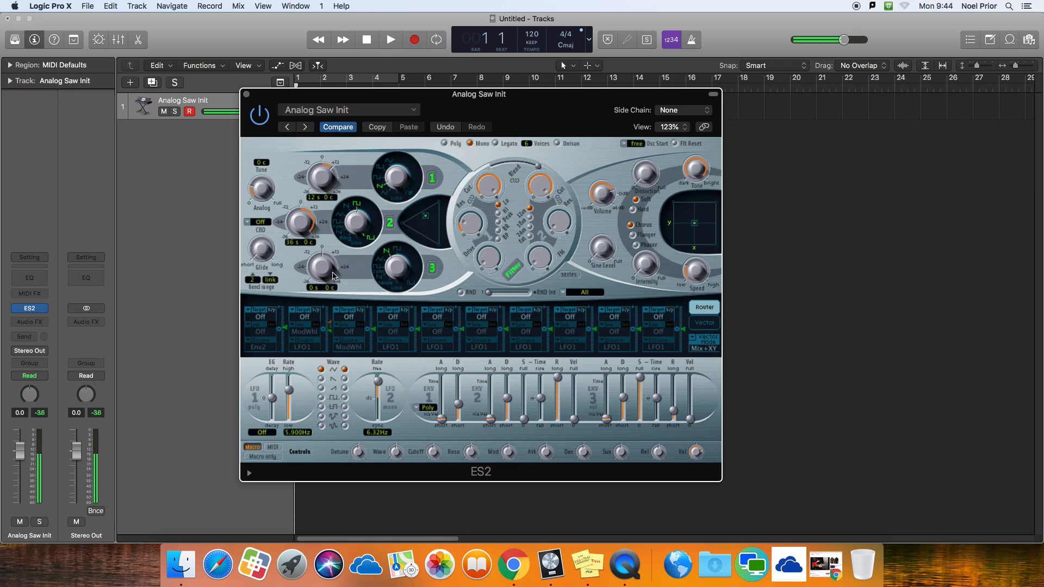
drag(322, 274, 312, 259)
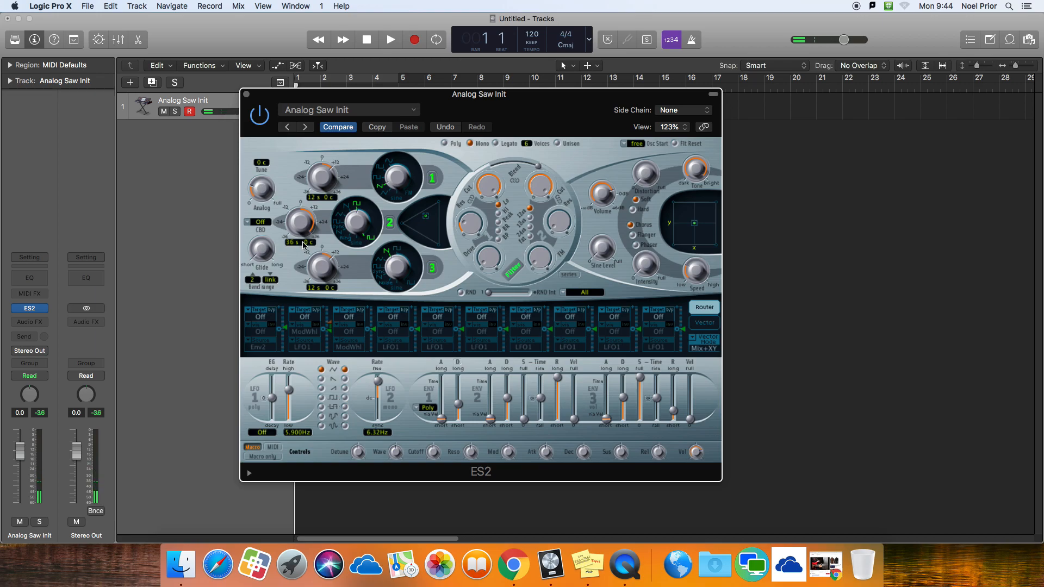
Step: Detune oscillator 2 to -8 cents and oscillator 3 to -7 cents
drag(306, 244, 306, 253)
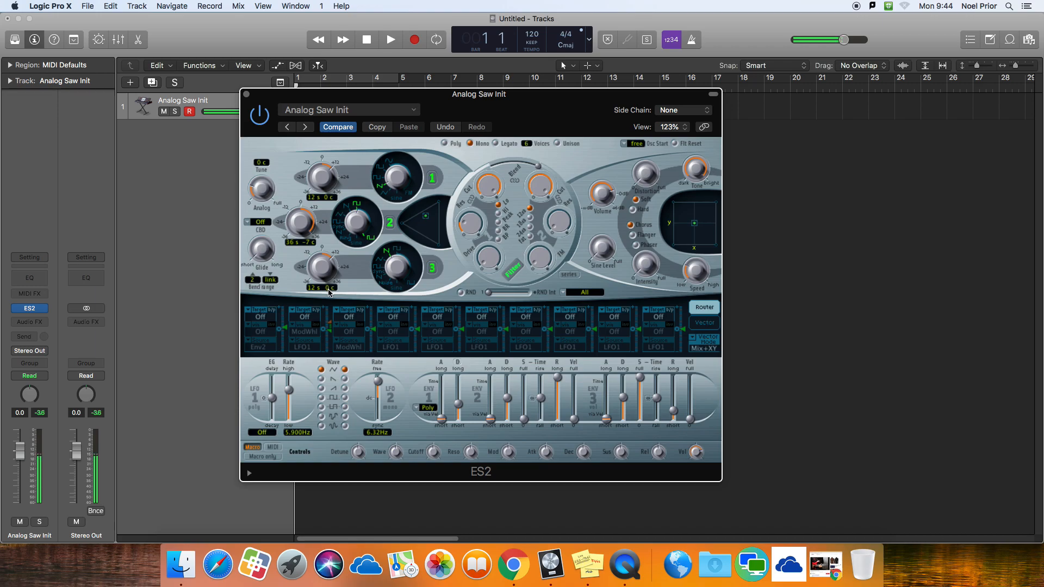
mouse_move(308, 240)
mouse_down()
mouse_move(307, 219)
mouse_move(309, 247)
mouse_up()
drag(328, 295, 329, 317)
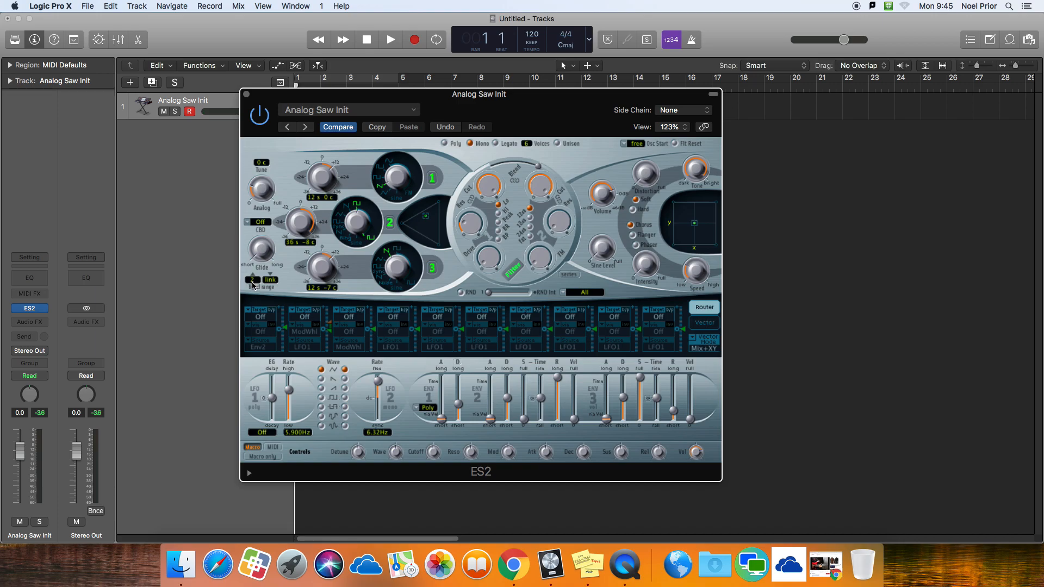
Step: Try a pitch bend range of 12, and settle the upward bend range on 4
drag(255, 281, 257, 256)
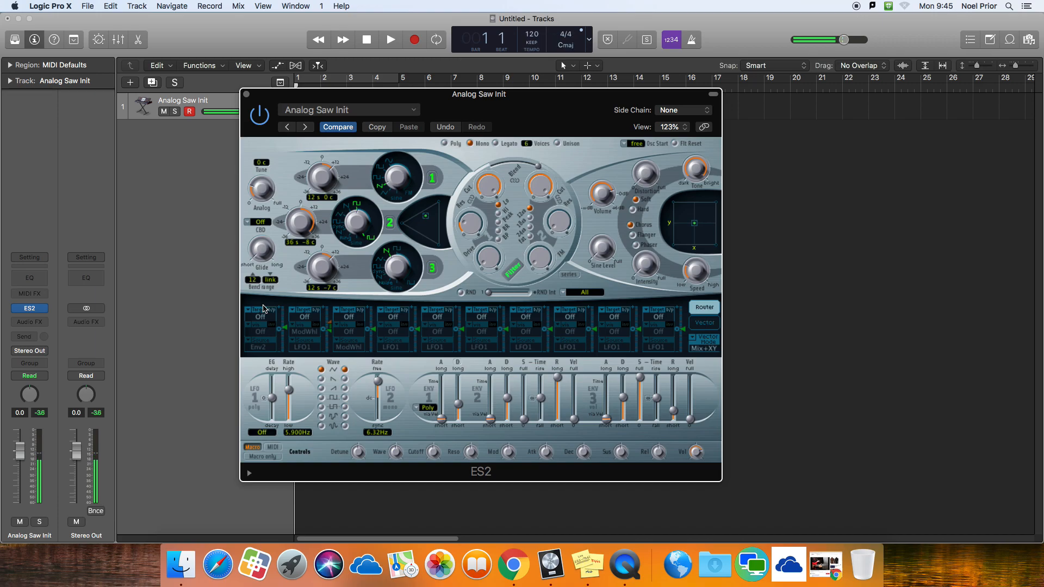
drag(253, 280, 255, 303)
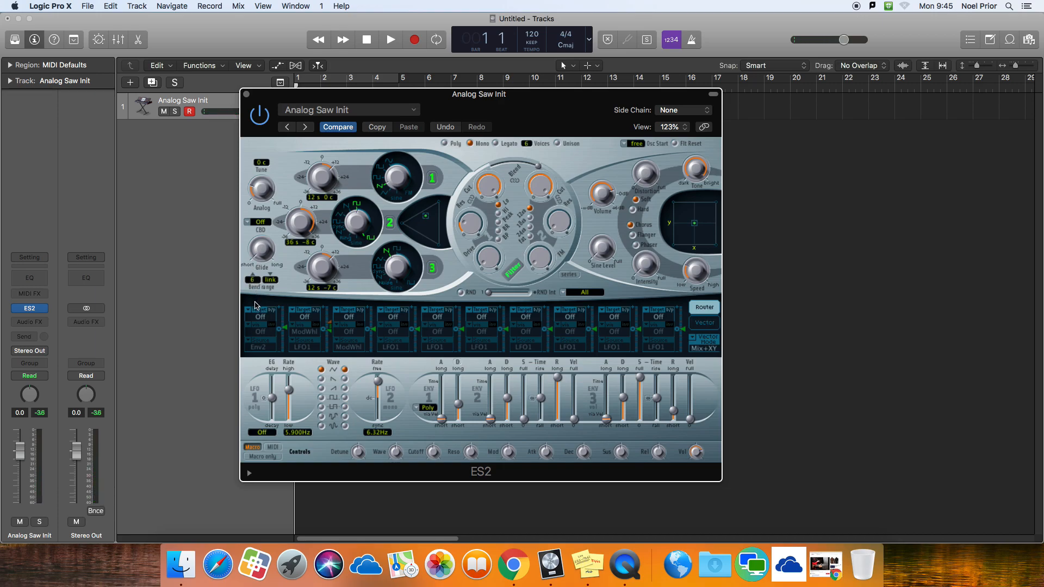
drag(256, 305, 255, 306)
Step: Try a stronger glide and reduce it to a small amount
drag(257, 257, 244, 214)
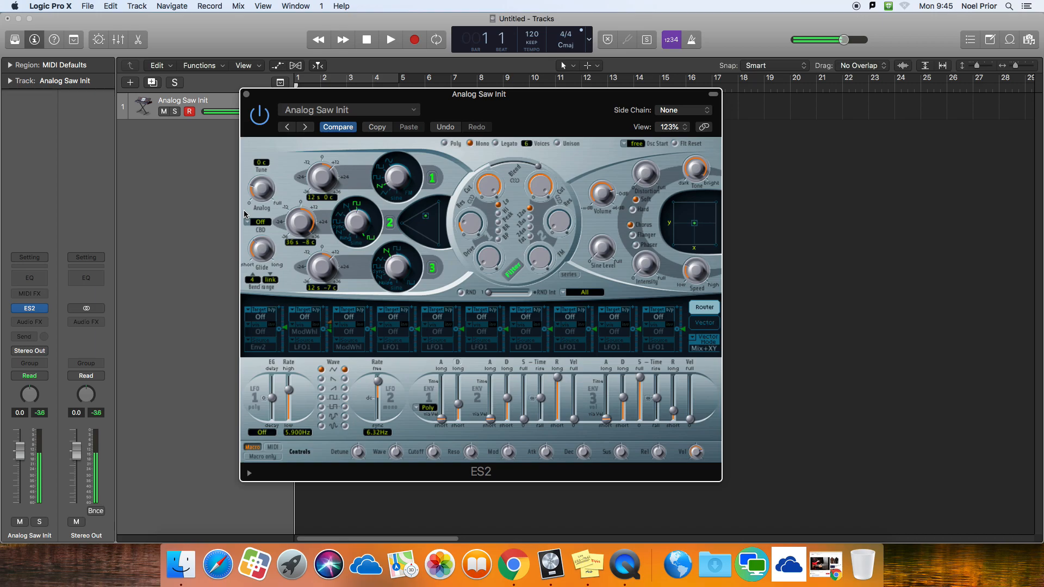
drag(251, 249, 256, 276)
mouse_move(259, 248)
Step: Adjust filter 2's cutoff, raise its resonance, and shorten the decay of envelope 3
drag(544, 187, 545, 213)
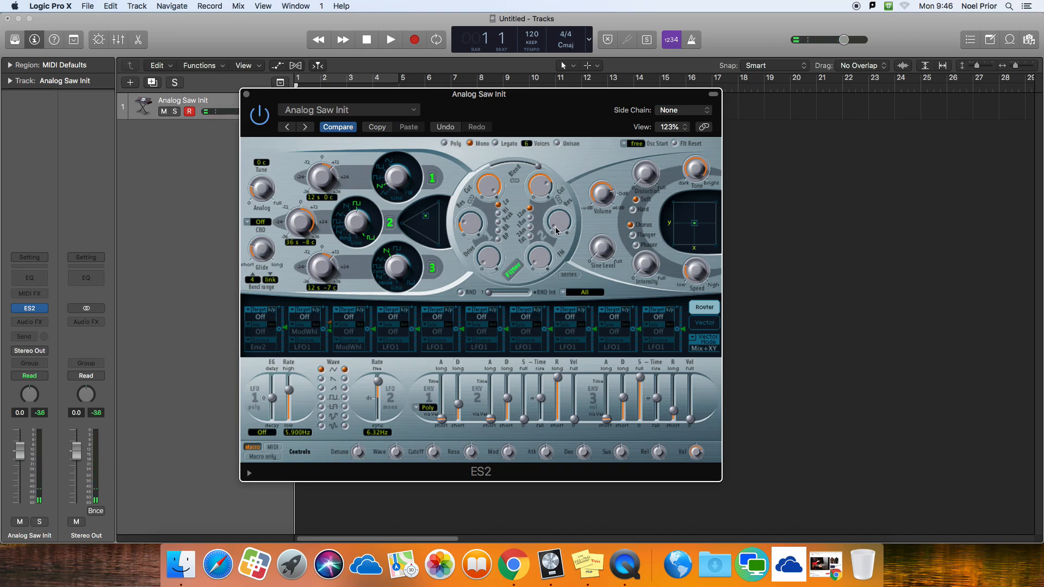
drag(557, 229, 548, 204)
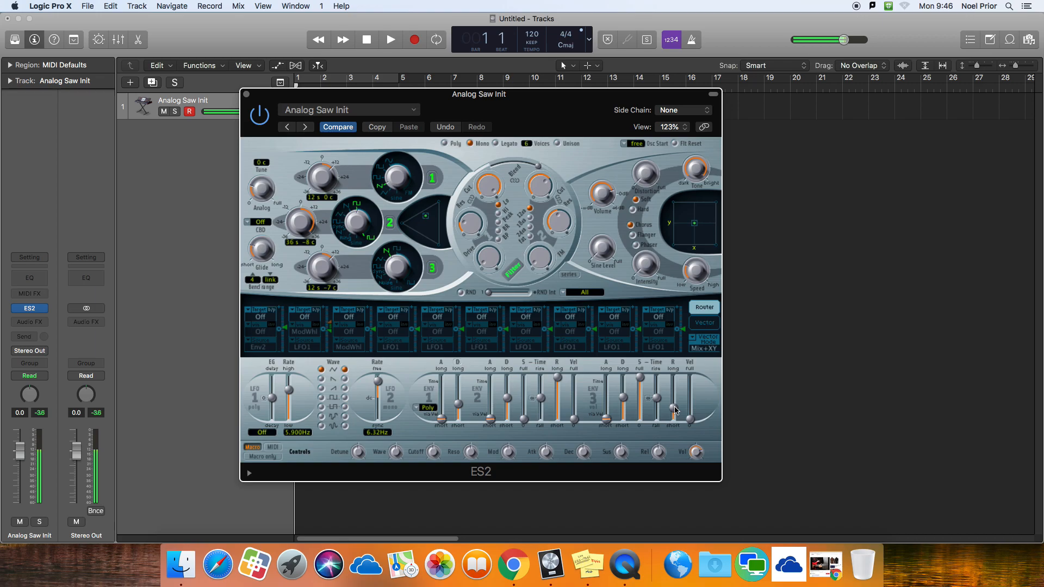
mouse_move(624, 397)
mouse_down()
mouse_move(627, 432)
mouse_move(624, 393)
mouse_move(627, 411)
mouse_up()
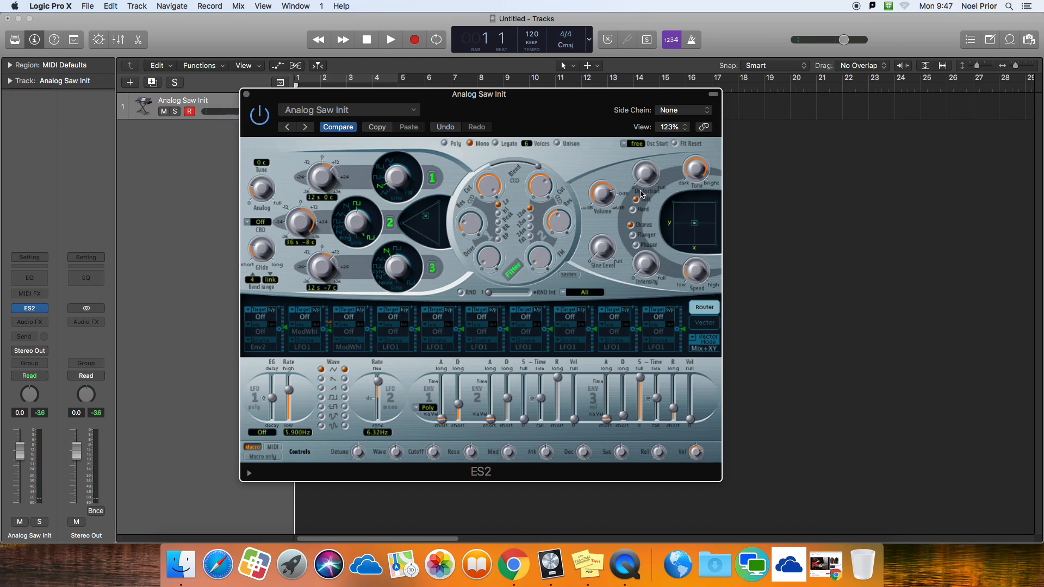
Step: Raise the distortion amount and change the distortion type from Soft to Hard
drag(645, 178, 641, 133)
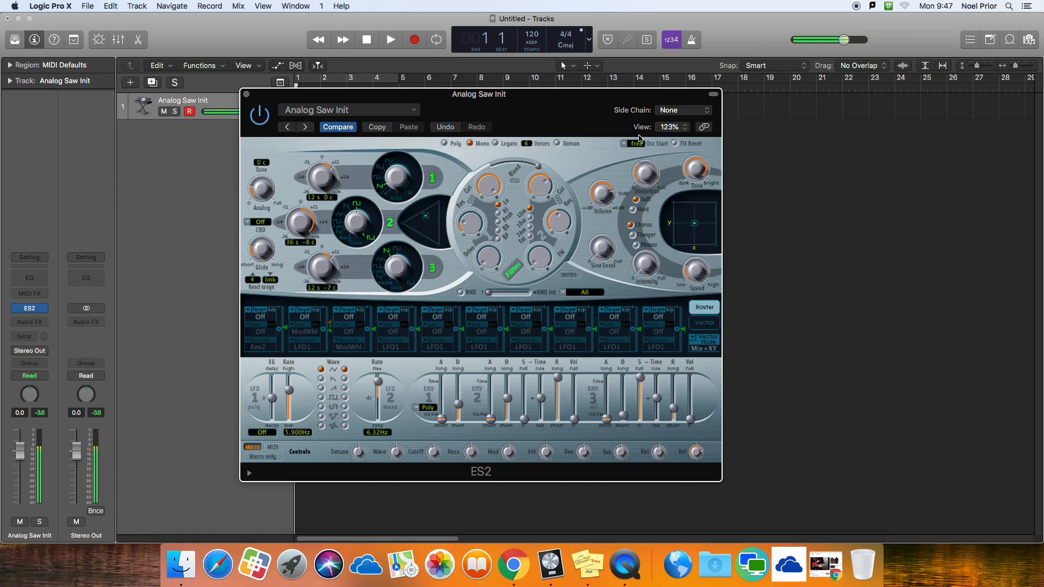
drag(644, 181, 643, 159)
click(633, 210)
drag(638, 170, 638, 176)
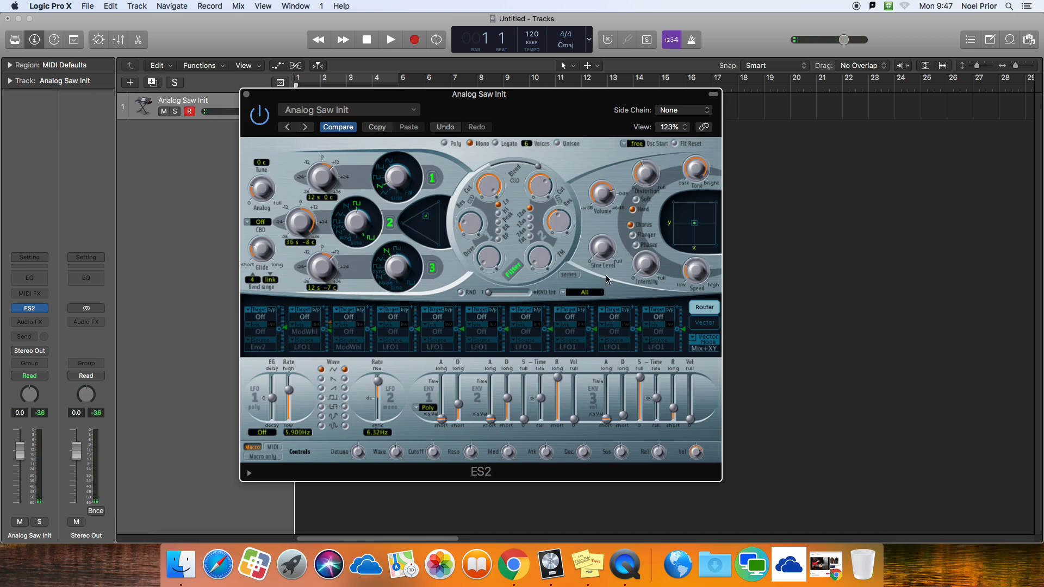
Step: Switch to Chrome, play a few seconds of the YouTube guitar solo video for reference, pause it, and return to Logic Pro X
click(514, 566)
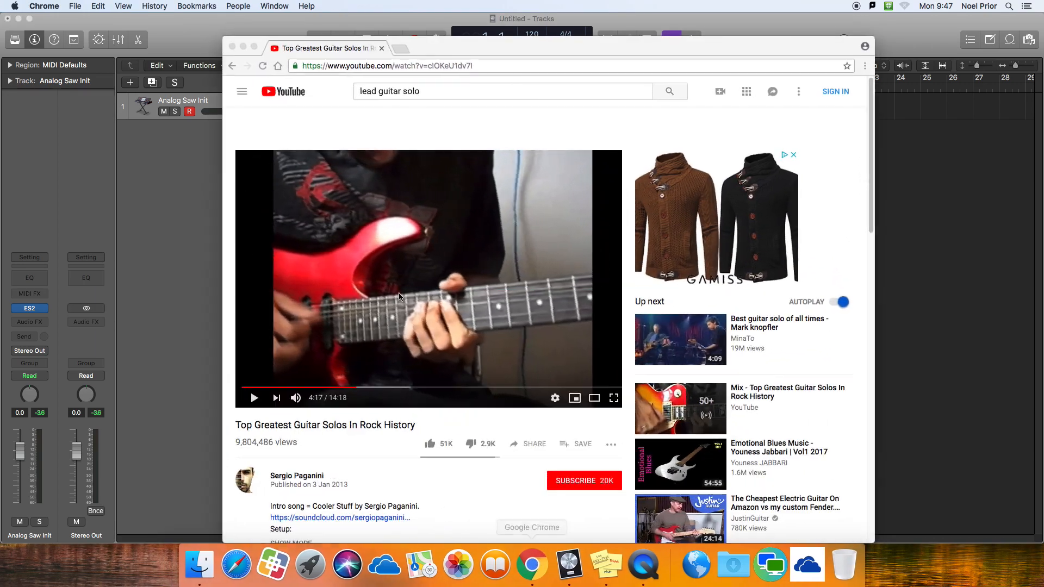
click(254, 397)
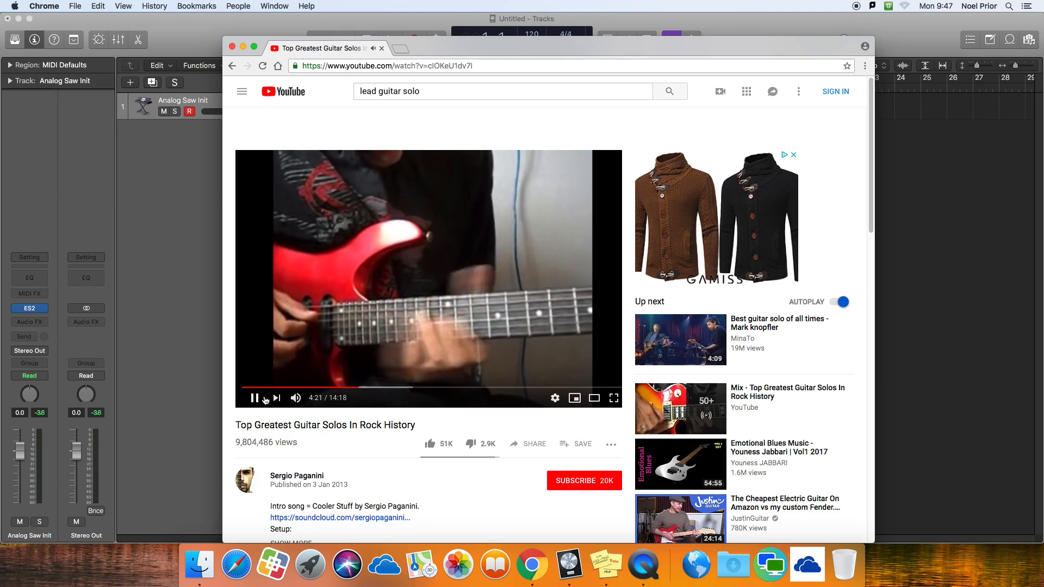
click(260, 401)
click(199, 357)
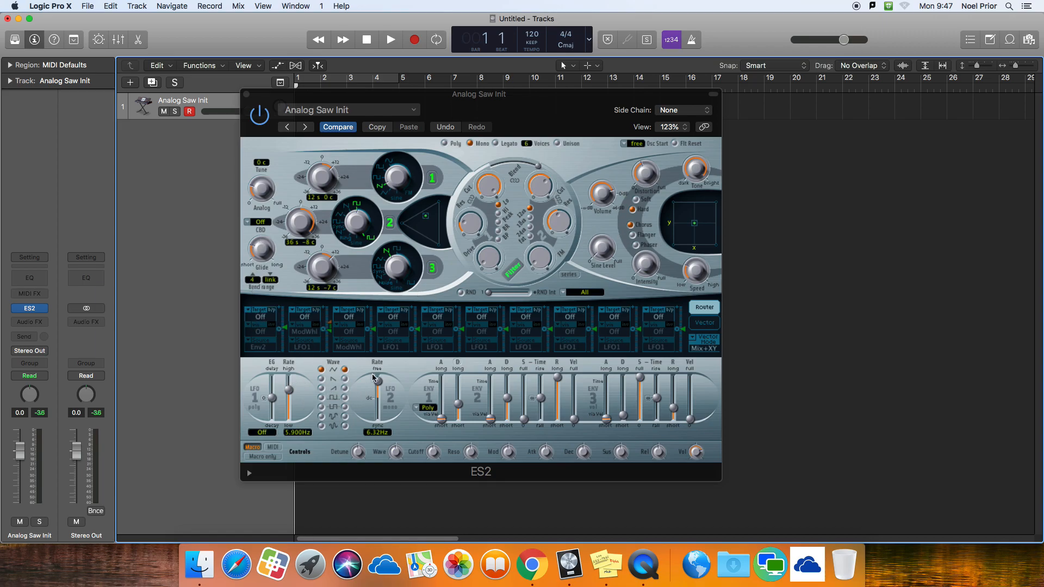
Step: Set LFO 2's rate to 1.33 Hz and the first modulation slot's target to Pitch123
mouse_move(378, 384)
mouse_down()
mouse_move(379, 399)
mouse_move(379, 390)
mouse_up()
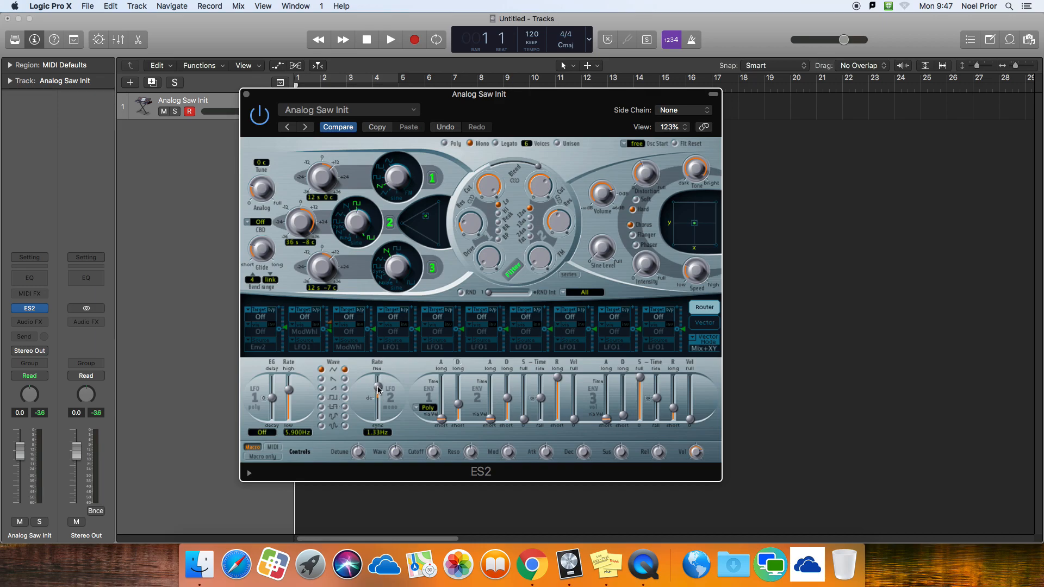
click(260, 318)
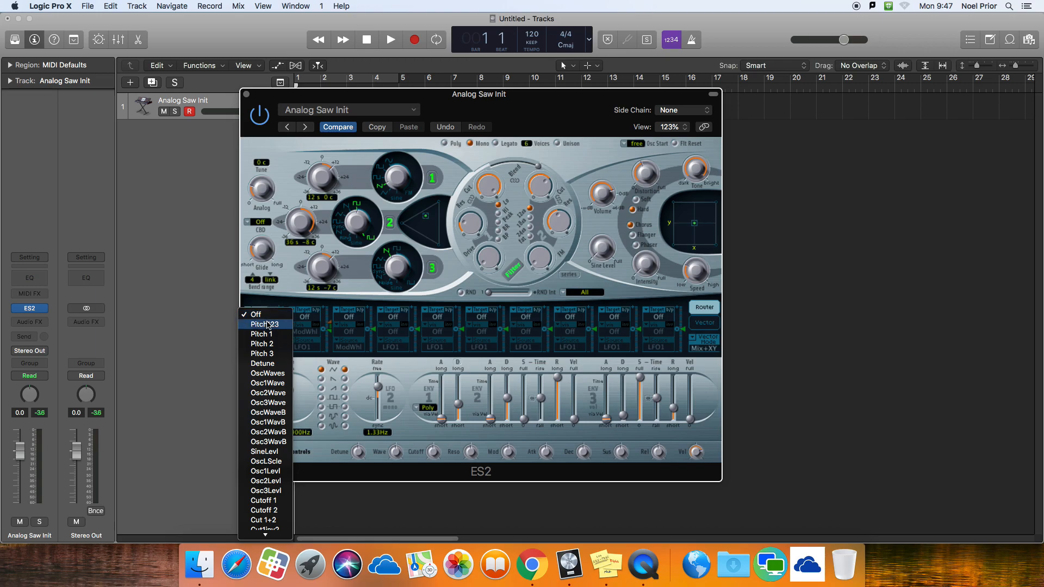
click(267, 325)
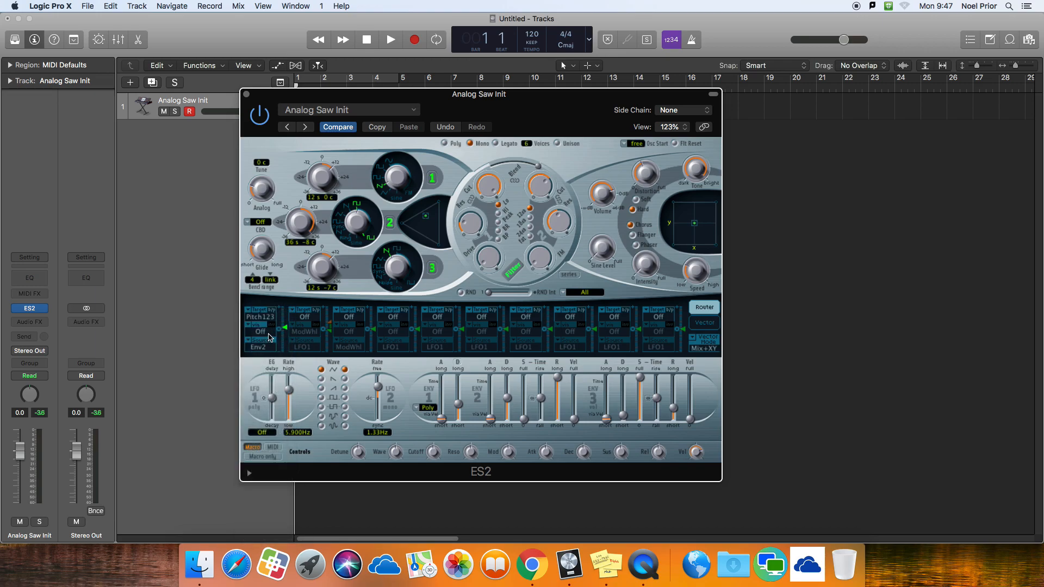
Step: Try ModWhl as the first modulation slot's via control and adjust its modulation amount
click(270, 340)
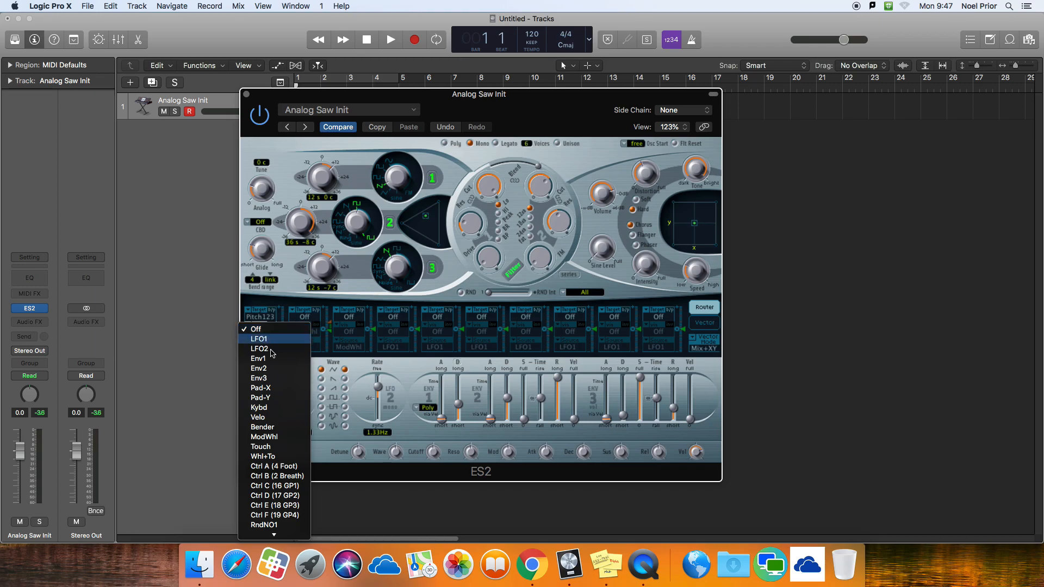
click(264, 437)
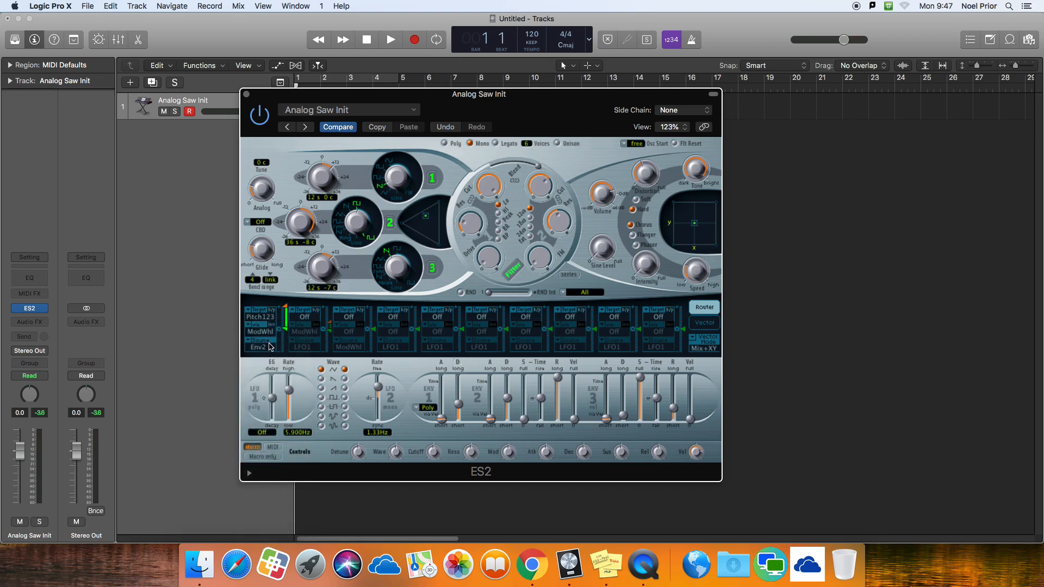
drag(285, 330, 286, 317)
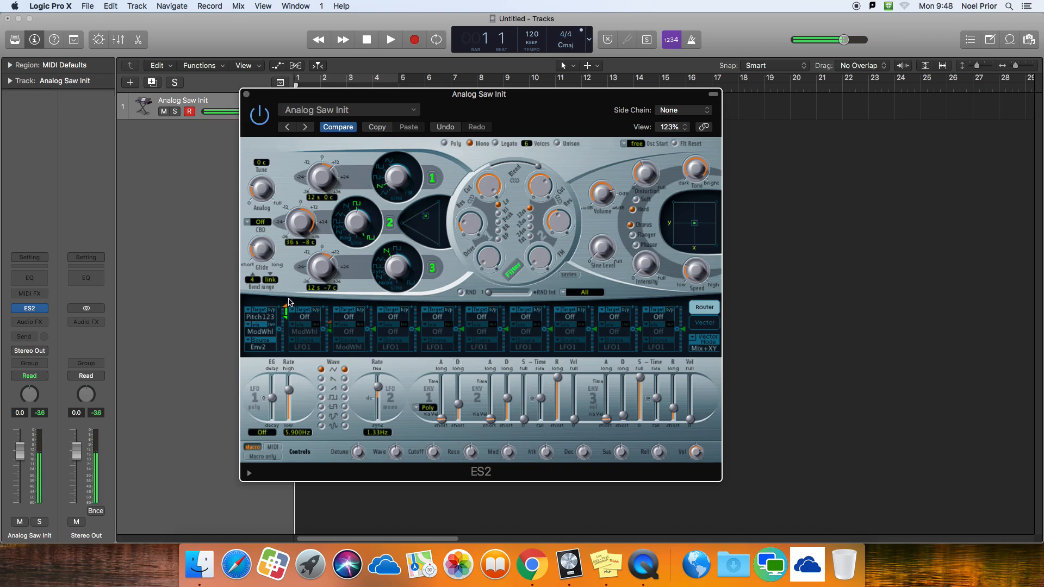
mouse_move(288, 310)
mouse_down()
mouse_move(287, 341)
mouse_move(286, 324)
mouse_up()
Step: Set the first modulation slot's source to ModWhl and its via to Off, and test a high and a lower modulation amount
click(272, 349)
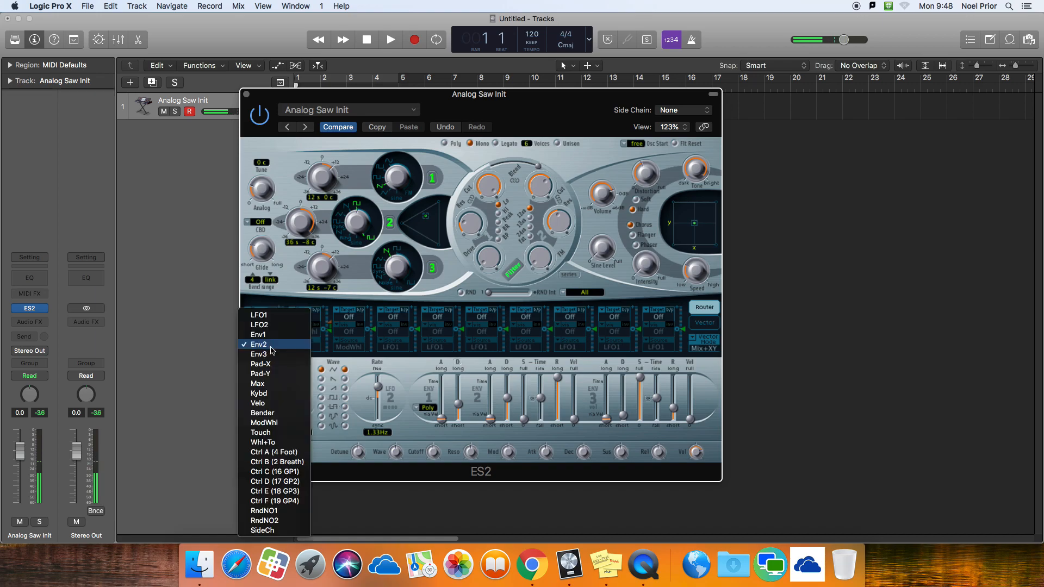
click(264, 423)
click(263, 341)
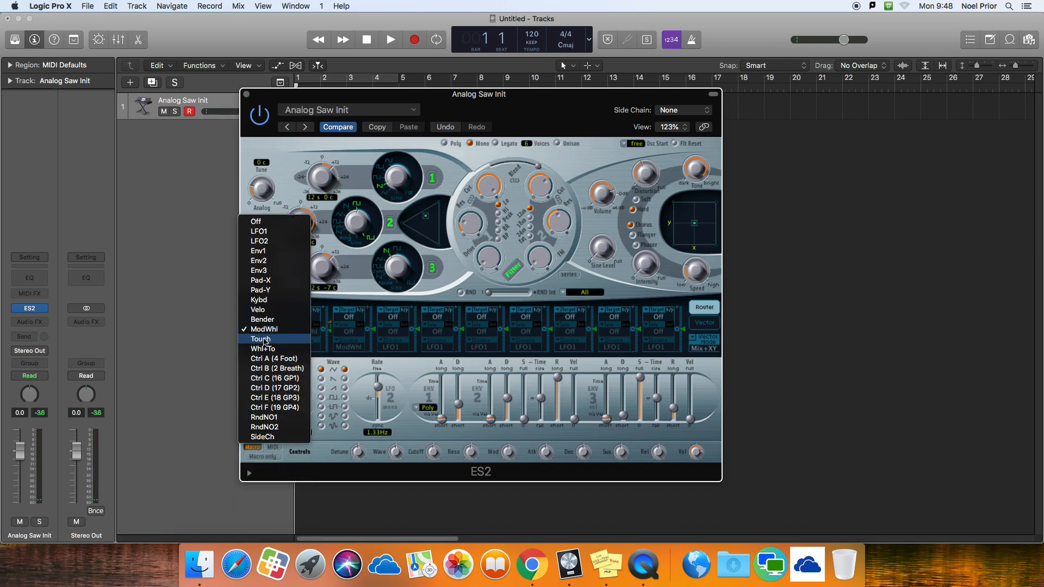
click(257, 217)
drag(294, 333, 291, 246)
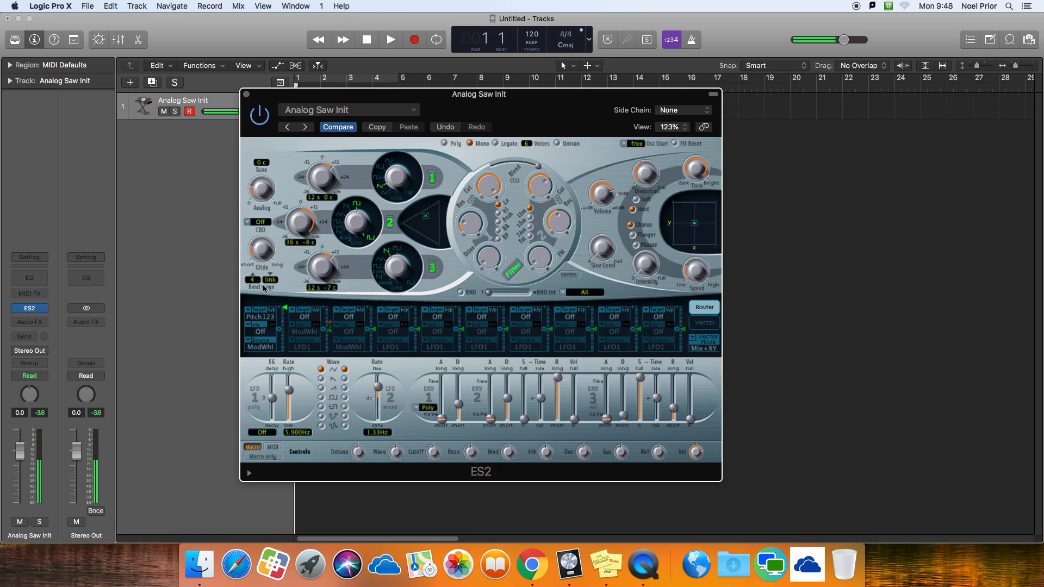
drag(283, 308, 283, 333)
Step: Keep ModWhl as the first modulation slot's source and set its via to LFO2
click(269, 348)
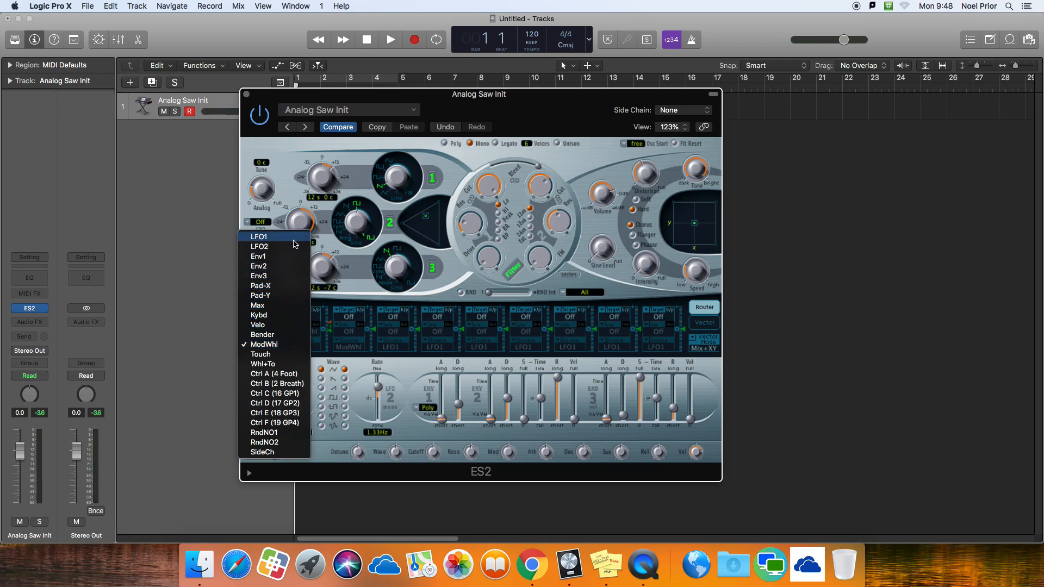
click(330, 334)
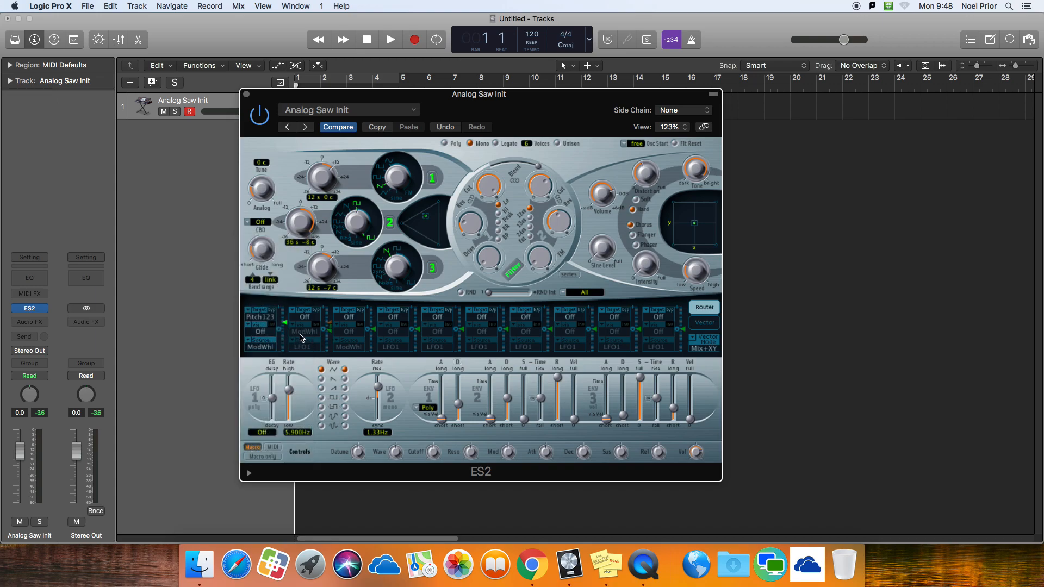
click(275, 331)
click(276, 350)
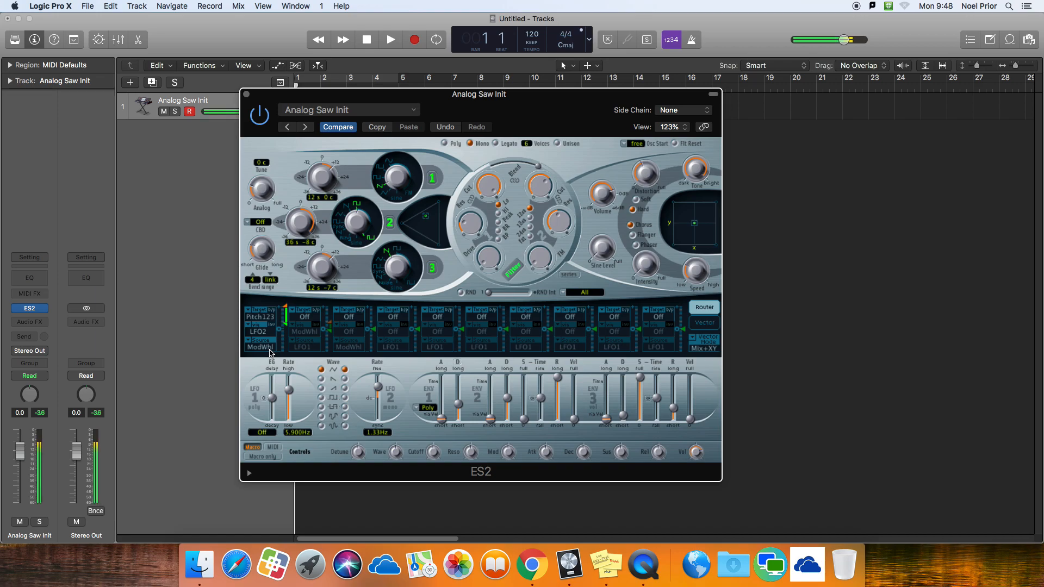
Step: Lower the first slot's modulation amount and adjust LFO 2's rate, trying 5.02 Hz and 2.37 Hz
drag(381, 384, 382, 387)
mouse_move(286, 325)
mouse_down()
mouse_move(286, 306)
mouse_move(288, 352)
mouse_move(288, 317)
mouse_move(286, 335)
mouse_up()
drag(380, 387, 380, 384)
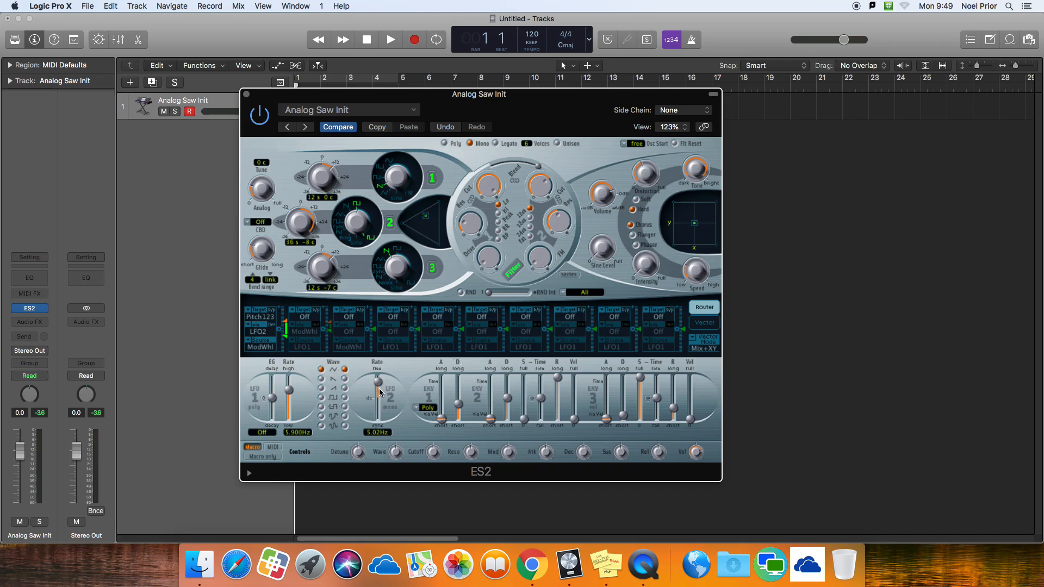
drag(381, 391, 380, 384)
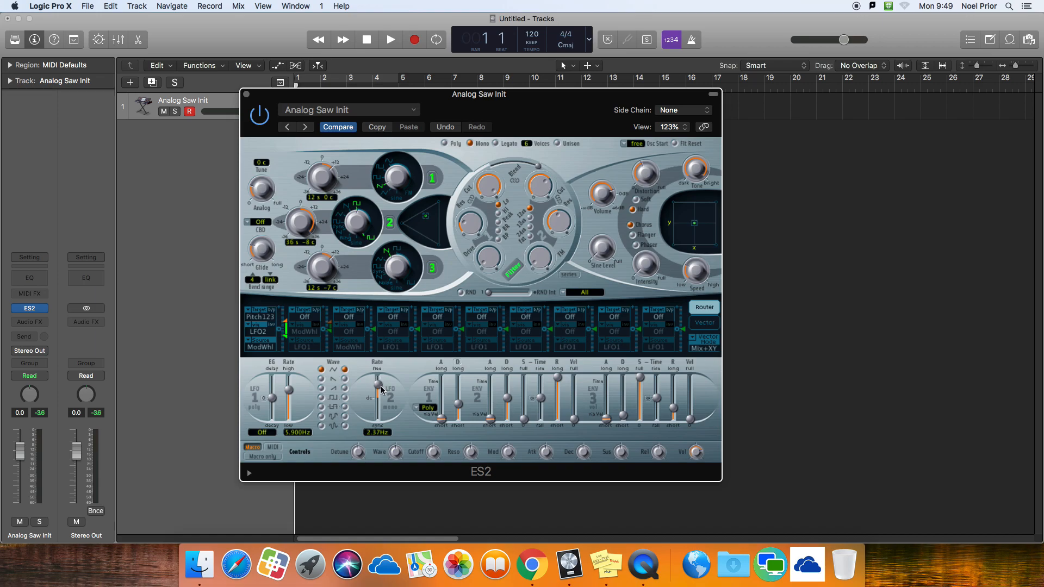